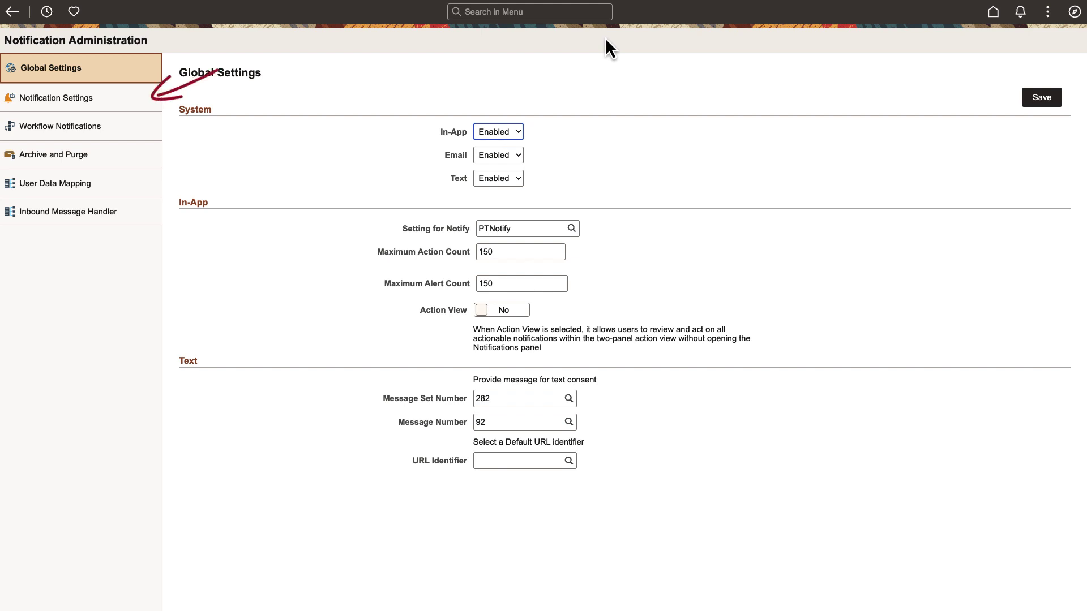
- Filter Notification Settings to the Personal Details functional category, leaving 13 notifications
click(155, 108)
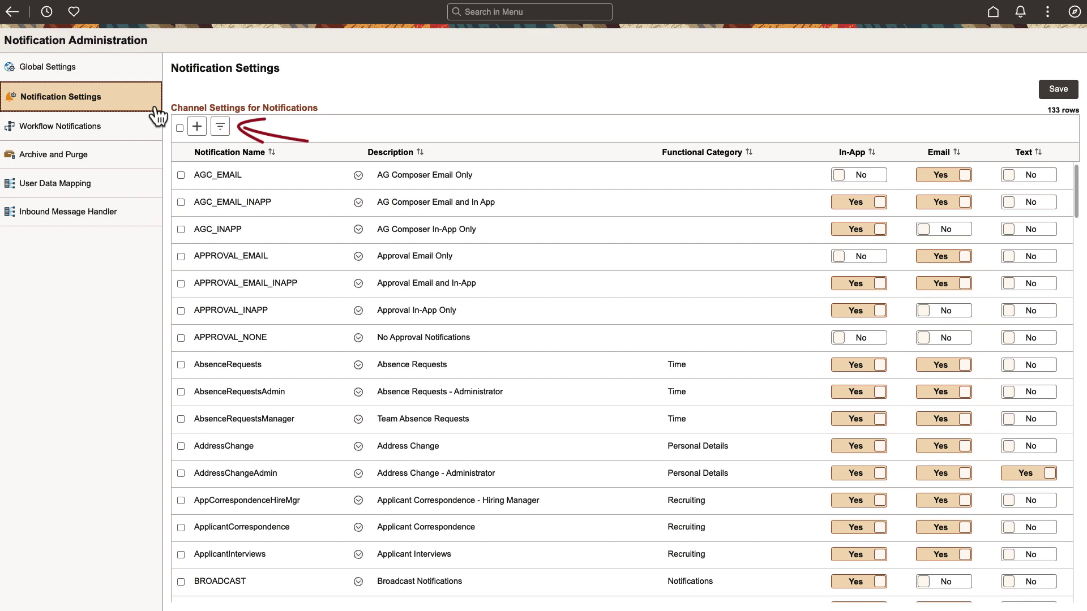
click(222, 133)
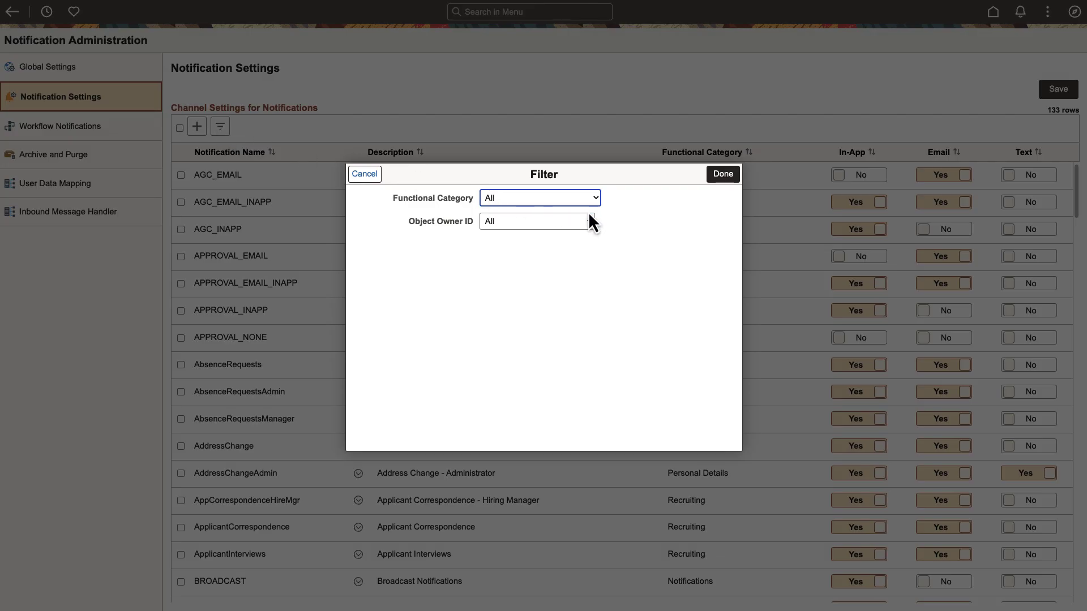
click(596, 198)
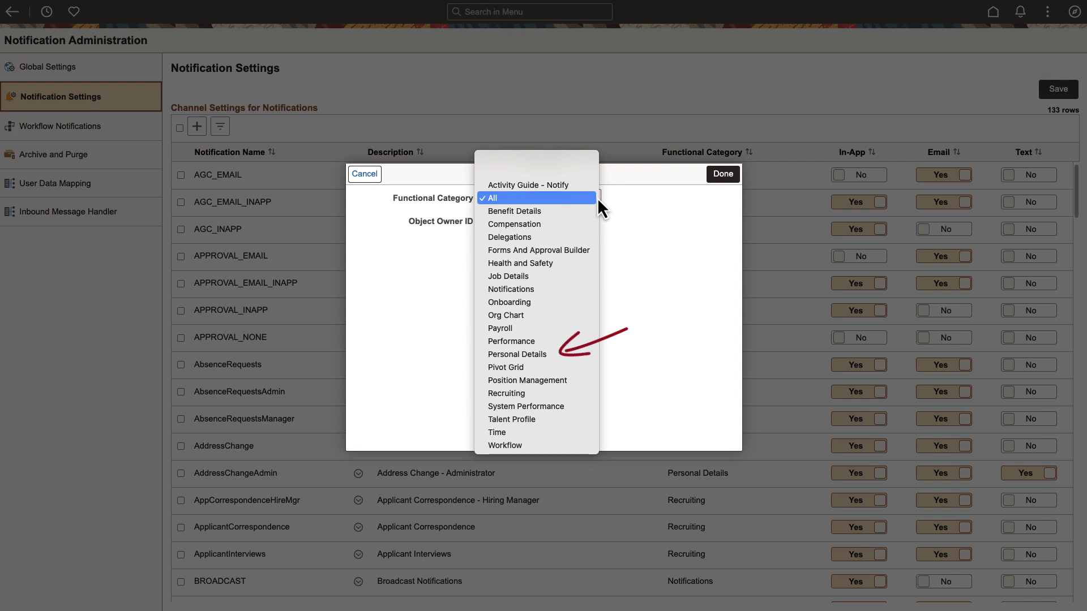
click(570, 354)
click(716, 176)
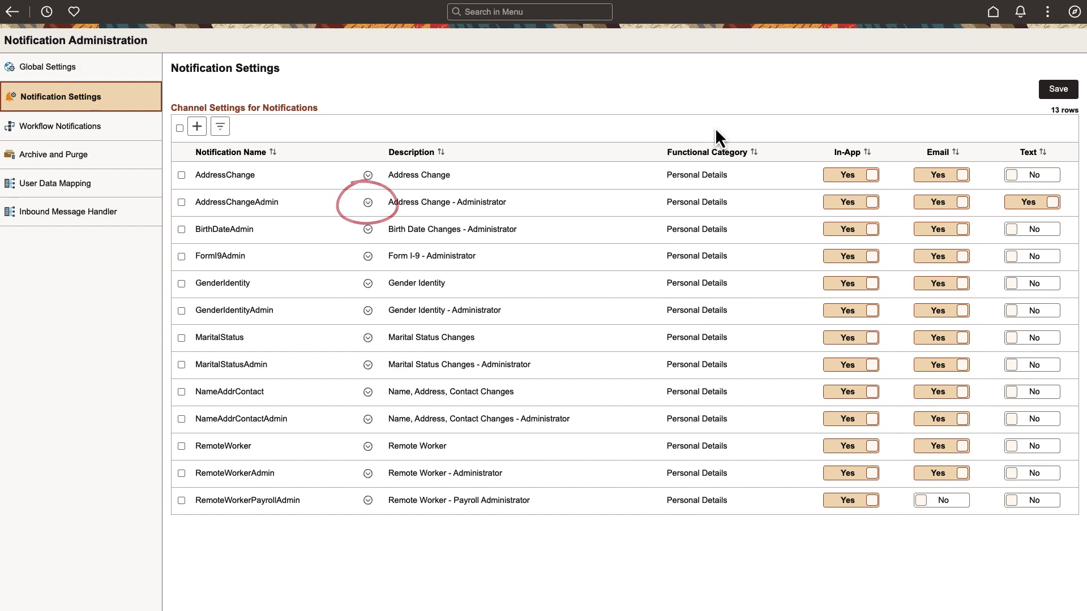
- Make AddressChangeAdmin mandatory and personalizable, with In-App, Email and Text available, In-App and Email default
click(368, 203)
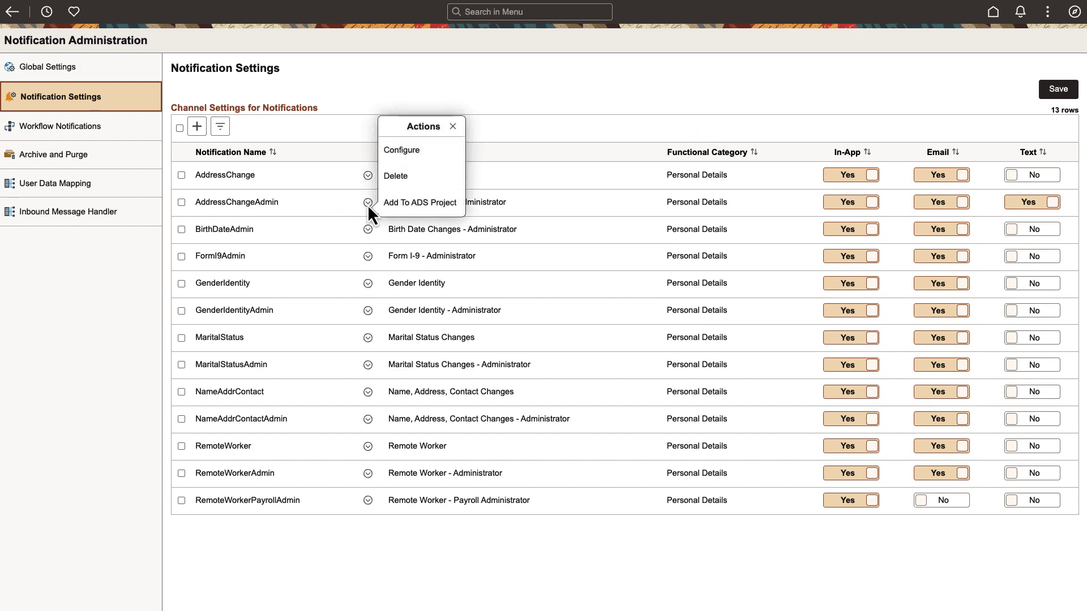
click(439, 154)
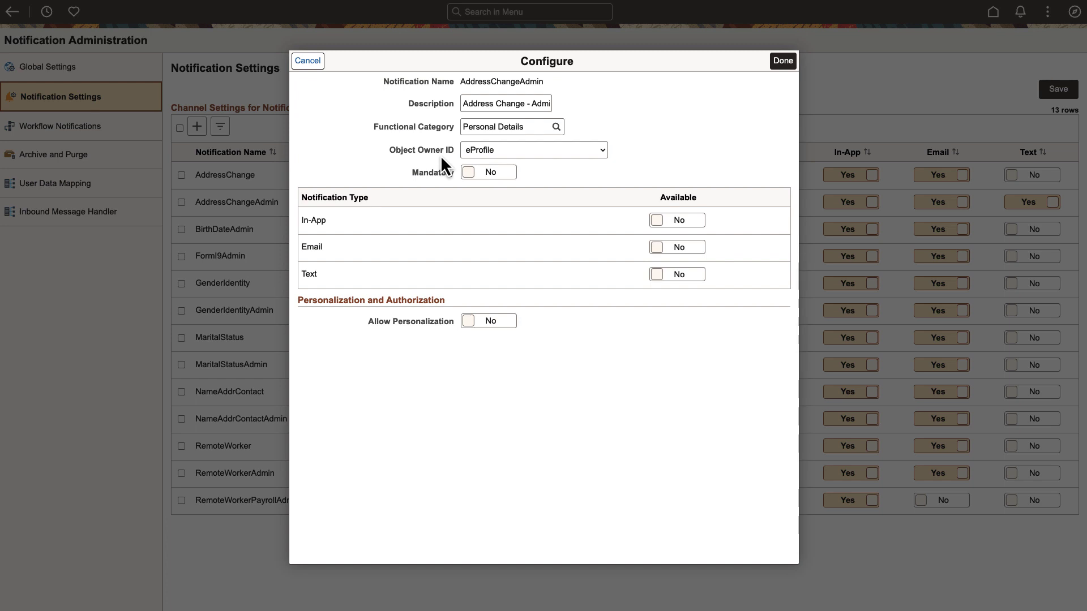
click(490, 326)
click(478, 173)
click(677, 220)
click(699, 220)
click(558, 249)
click(689, 250)
click(535, 276)
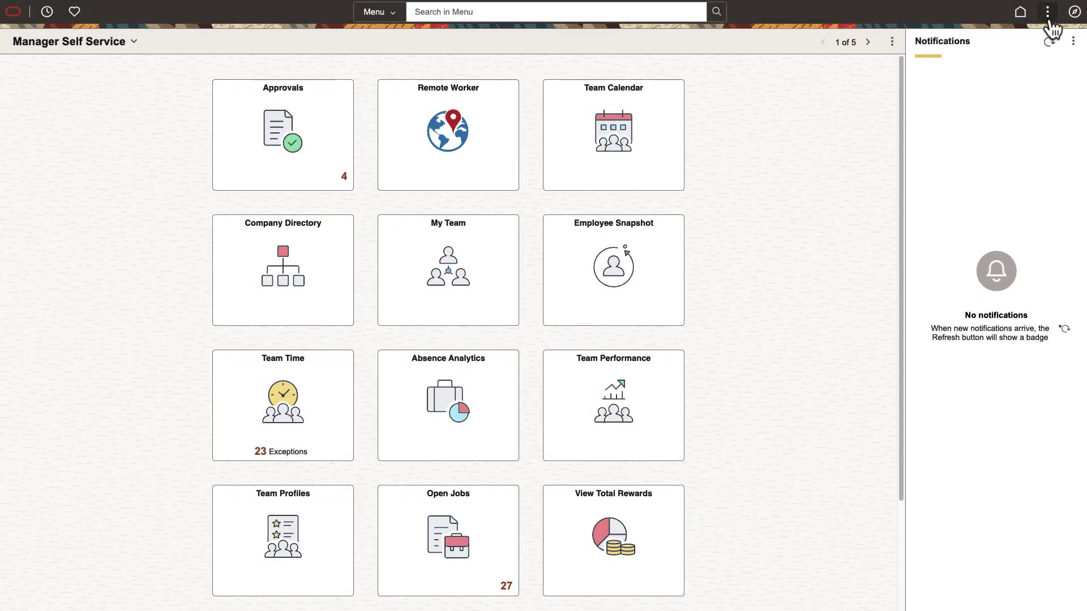
- Open My Preferences from the Actions menu and show the Notifications preferences list
click(1049, 18)
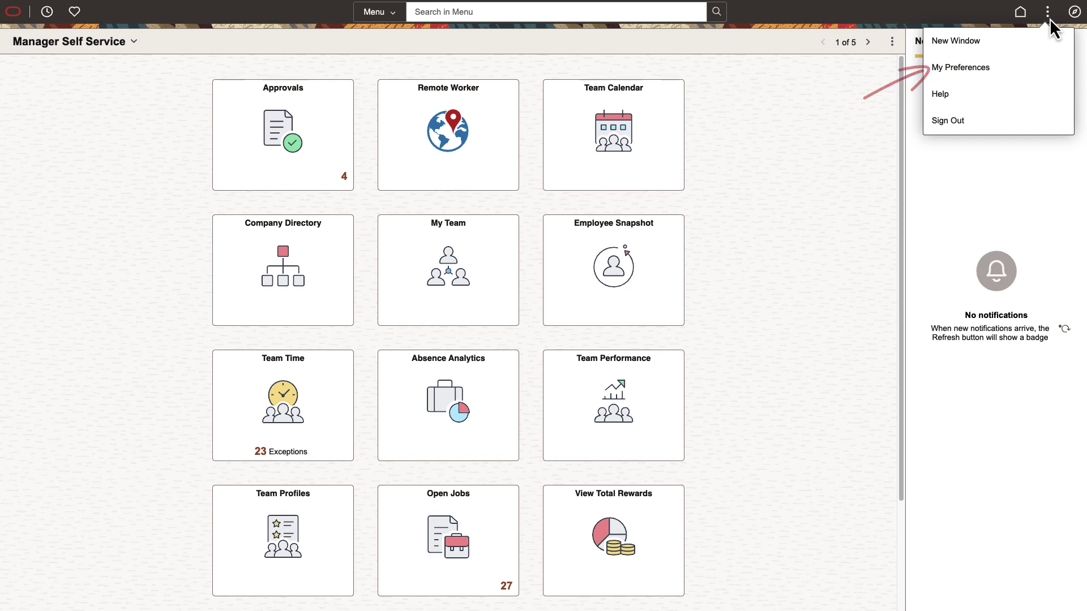
click(1022, 68)
click(151, 104)
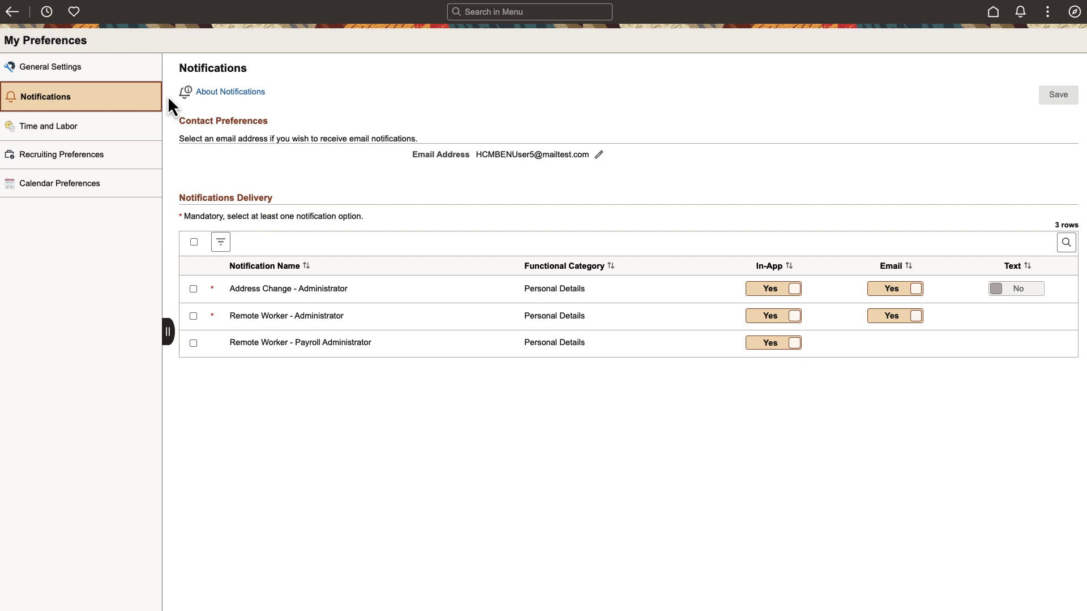
- Turn off Address Change email and Remote Worker - Administrator in-app, dismissing the required-channel warning
click(872, 289)
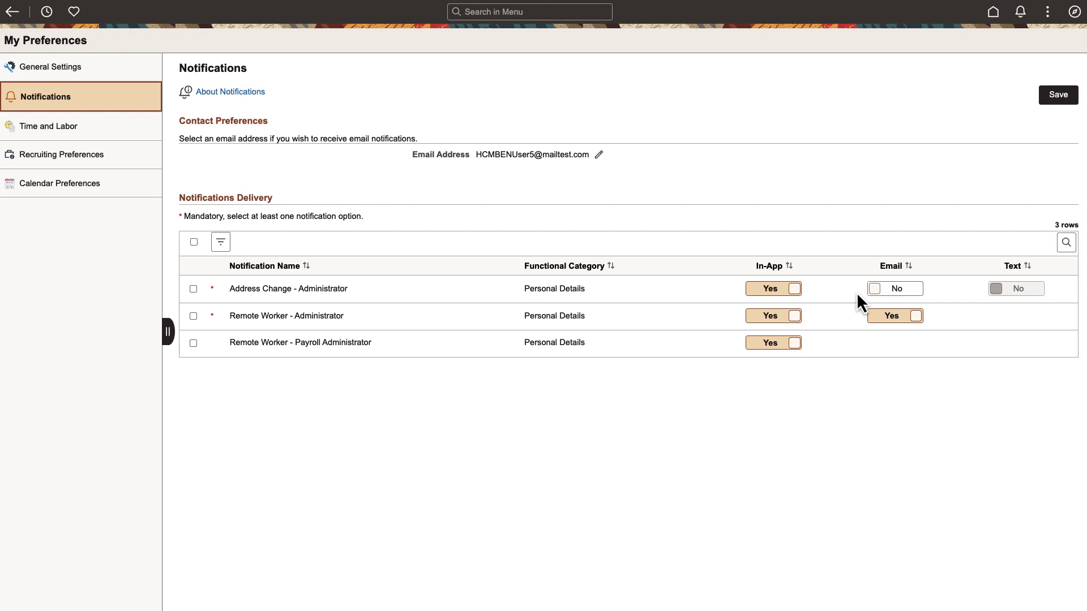
click(758, 318)
click(883, 320)
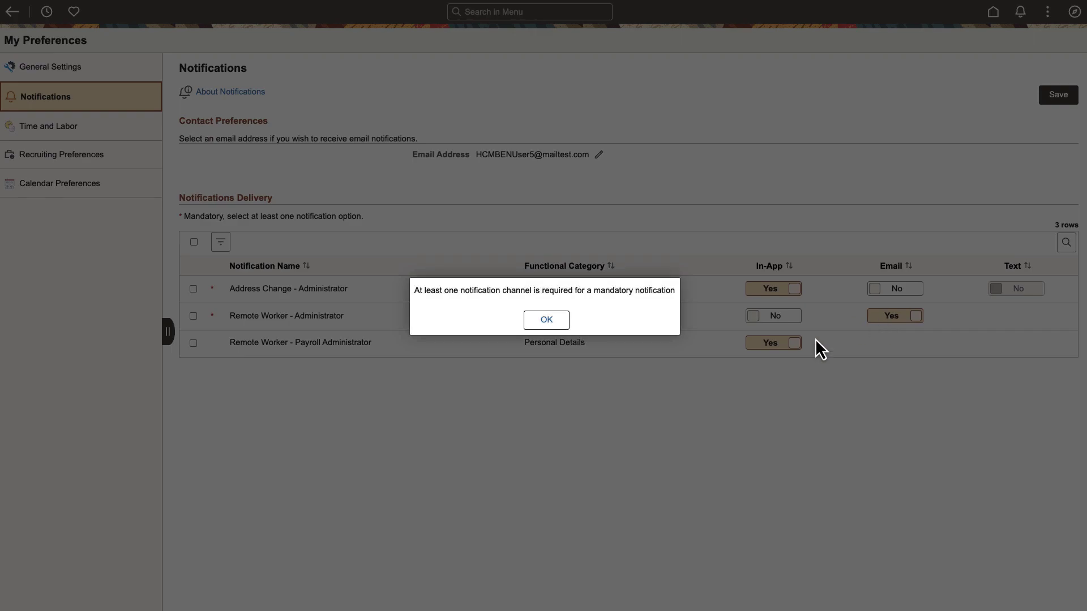
click(550, 317)
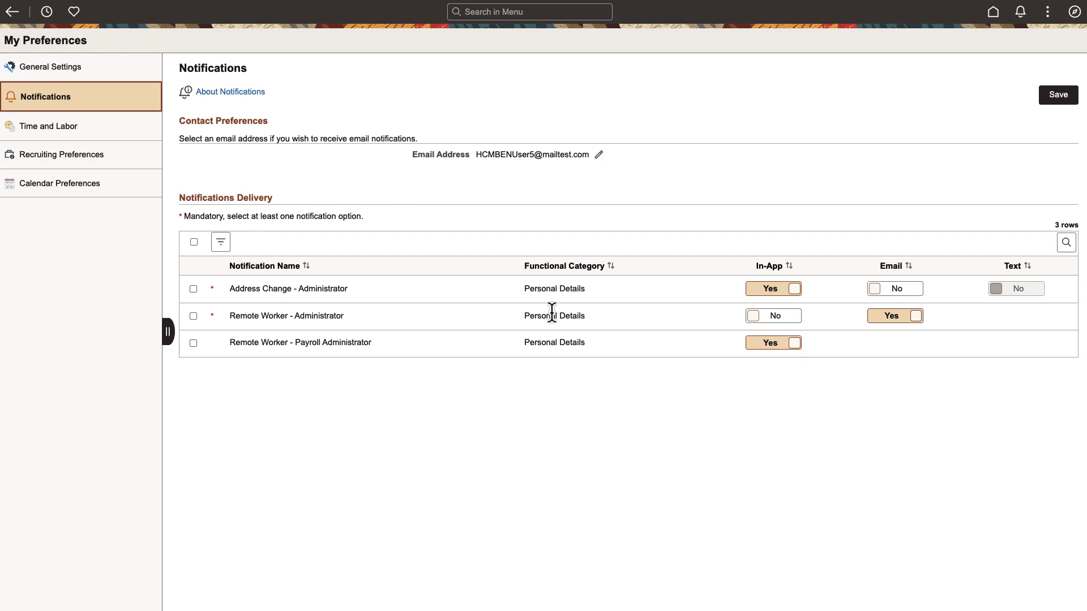
- Turn off in-app for Remote Worker - Payroll Administrator, save, and select all three notifications
click(754, 345)
click(1058, 96)
click(193, 242)
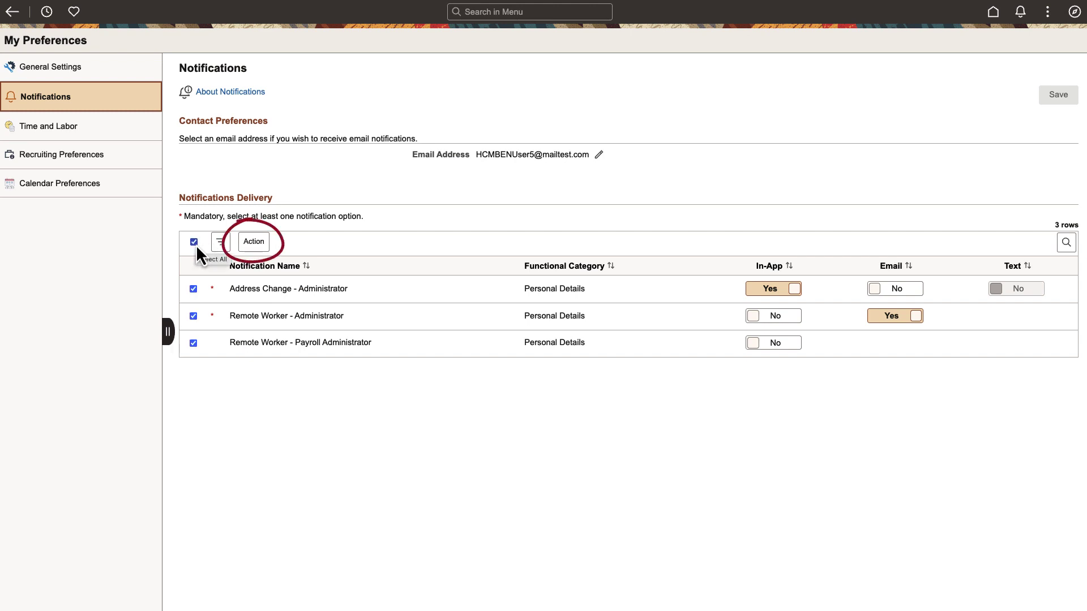
- Review Bulk Update for the selected notifications, then open Define Notification Event via menu search
click(255, 242)
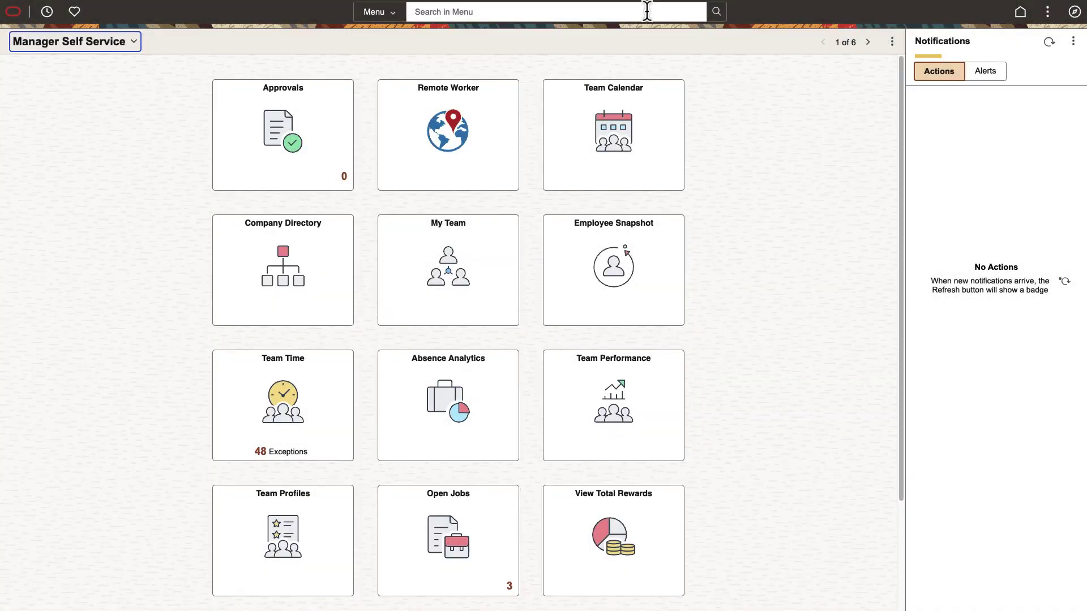
click(645, 12)
text(Define Notification Event)
click(557, 43)
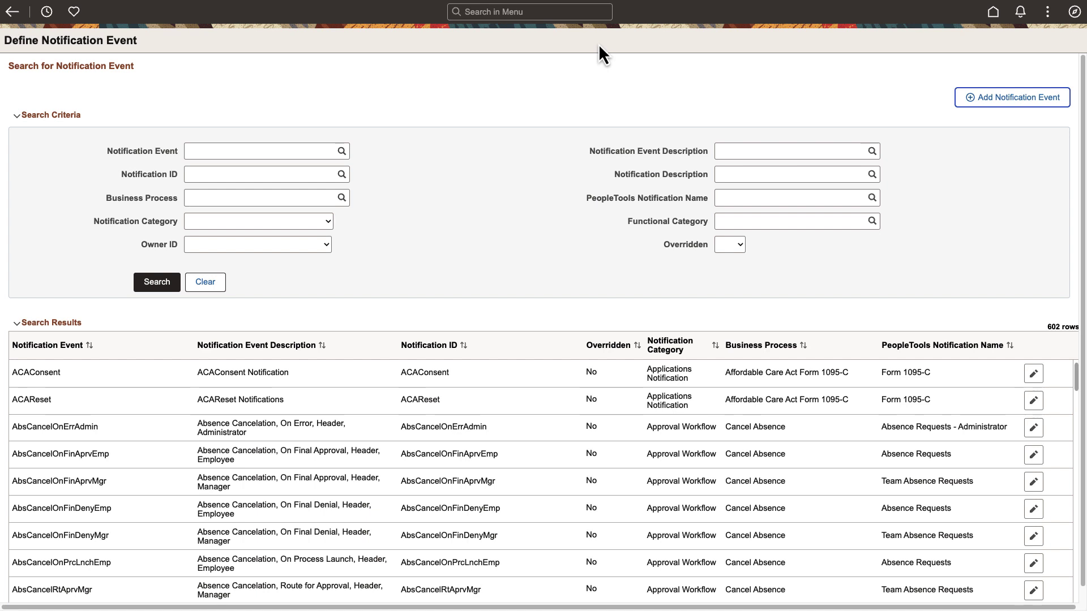
- Search notification events by Business Process 'Remote' and edit the RemoteWorkerRtAprvAdmin event
click(303, 198)
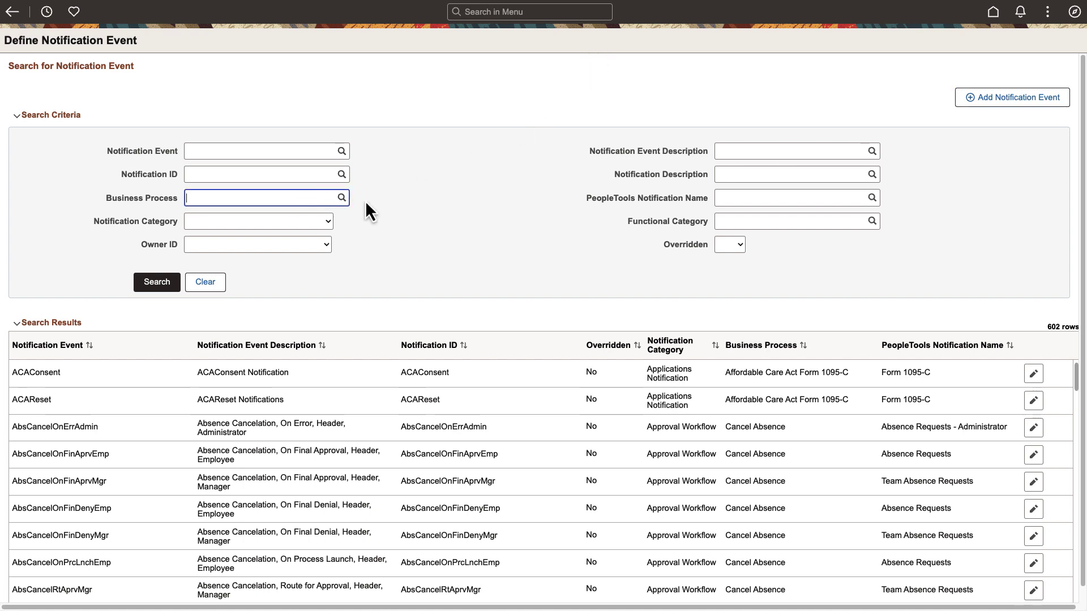
text(Remote)
click(159, 286)
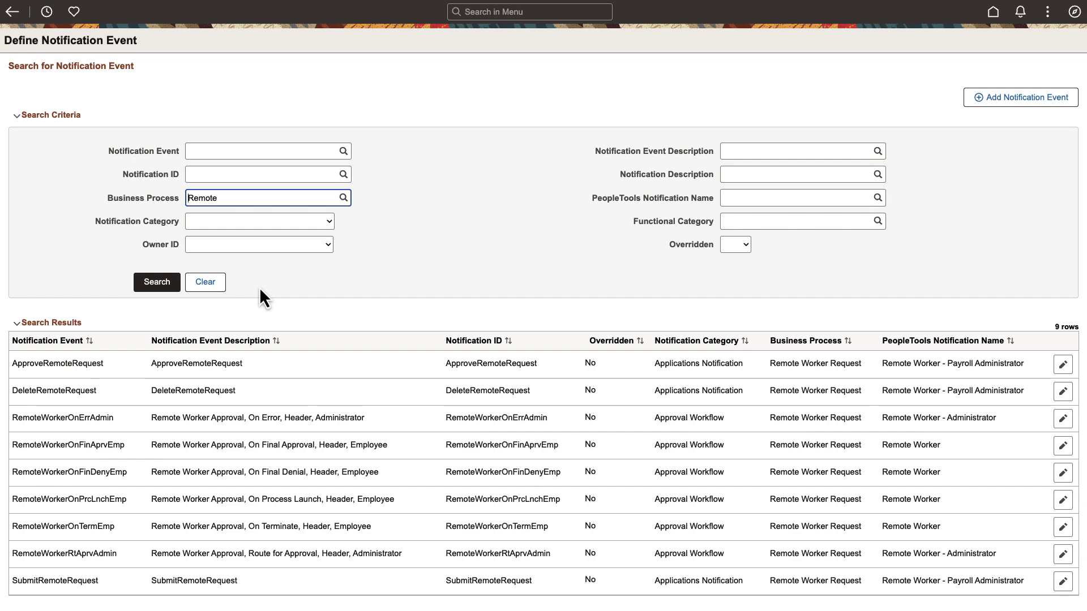
click(1062, 553)
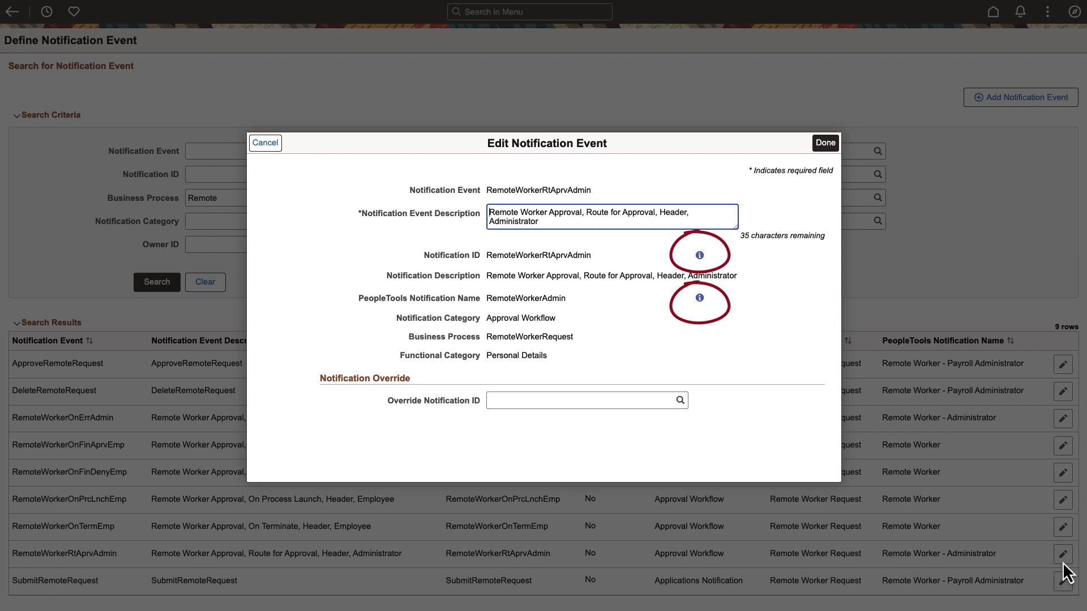
click(700, 256)
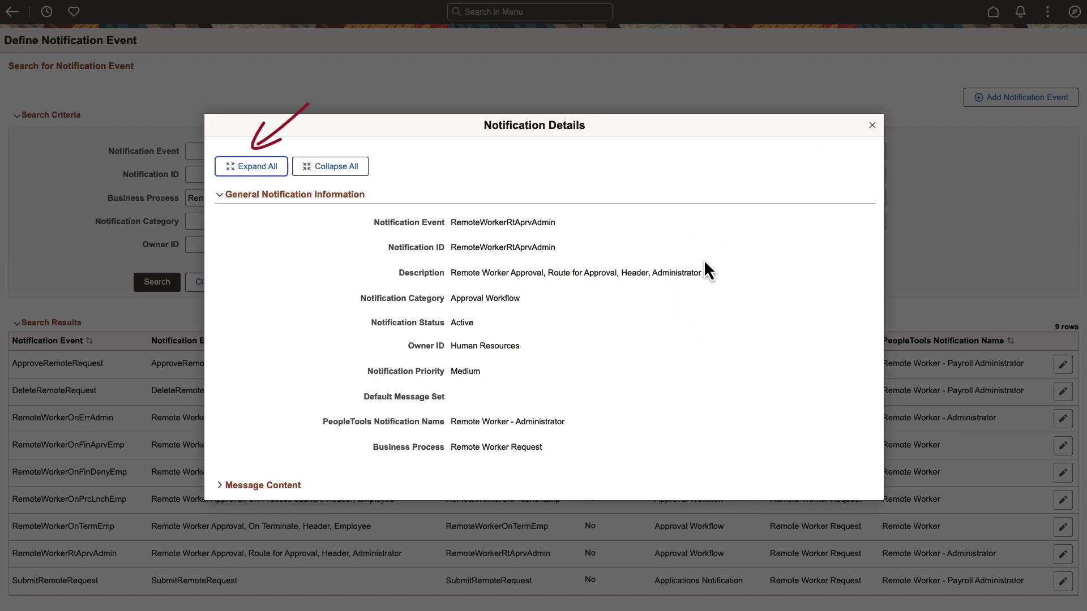
click(276, 165)
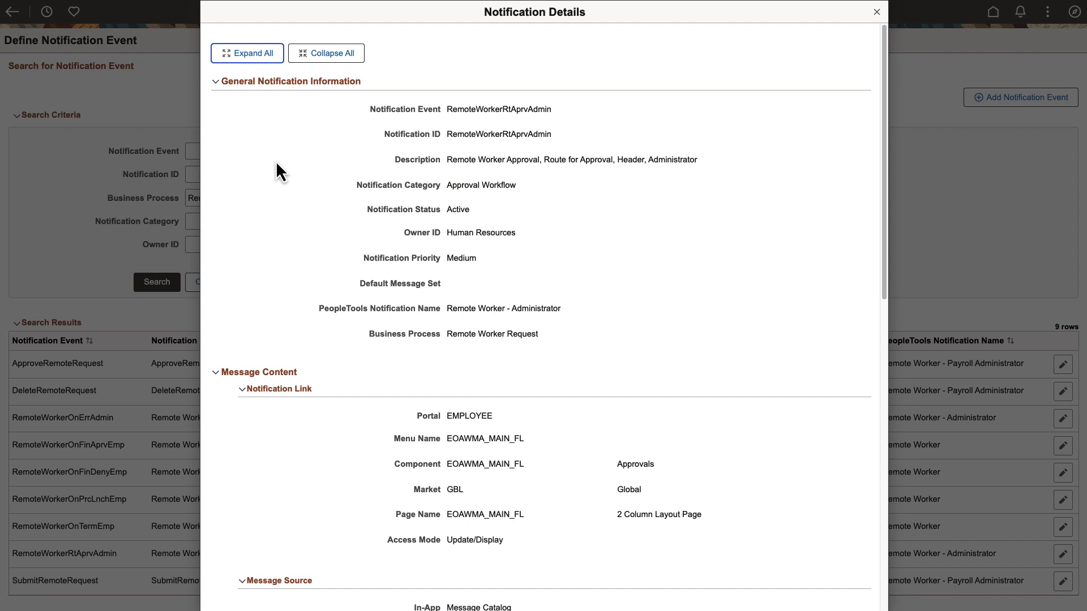
scroll(881, 260, down, 5)
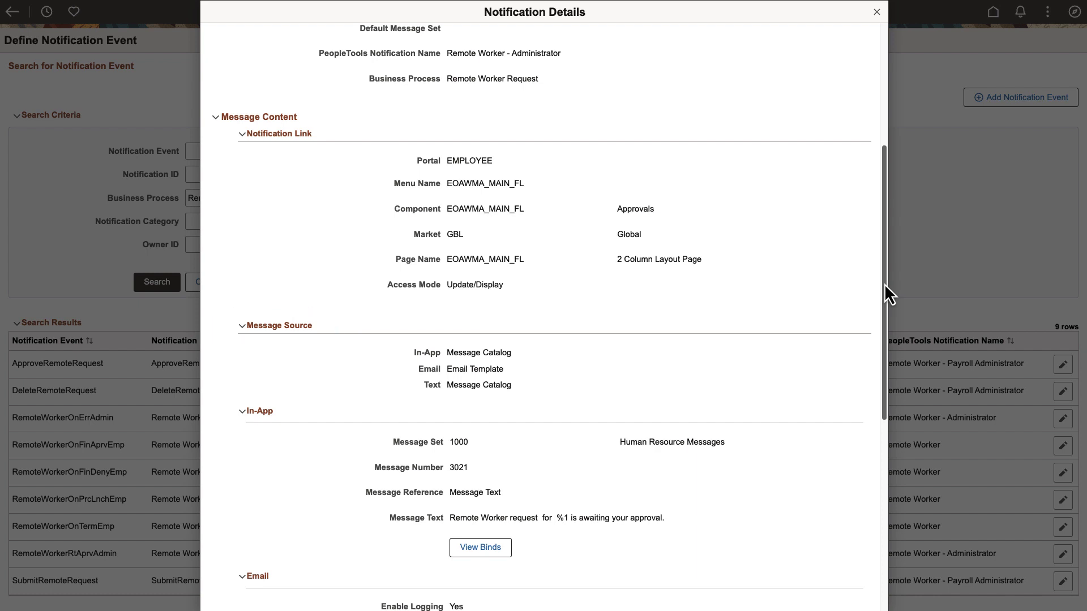
drag(884, 285, 883, 407)
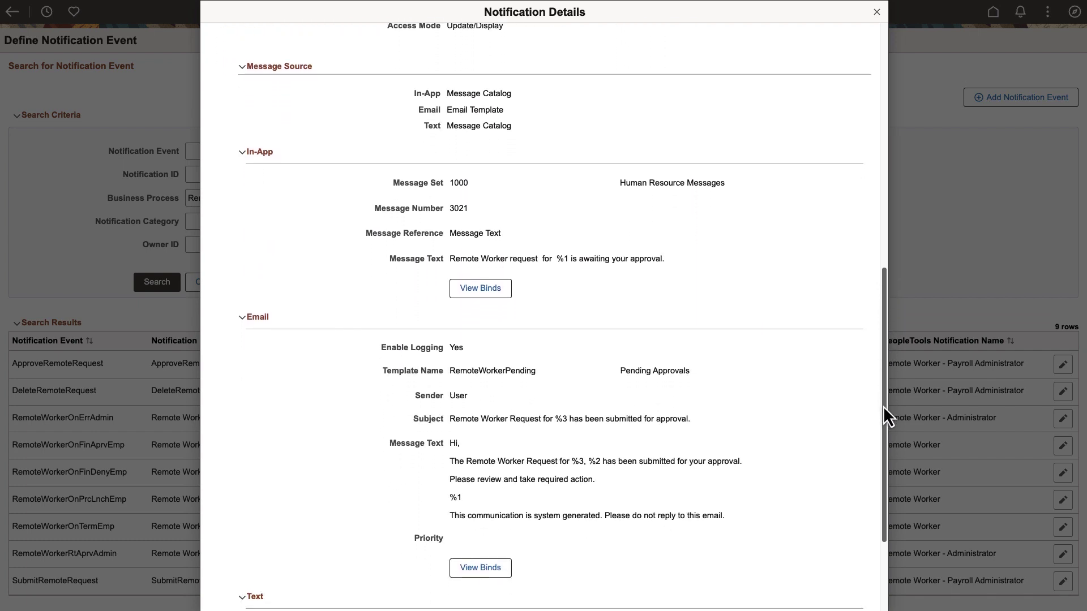
click(505, 569)
click(672, 237)
click(876, 12)
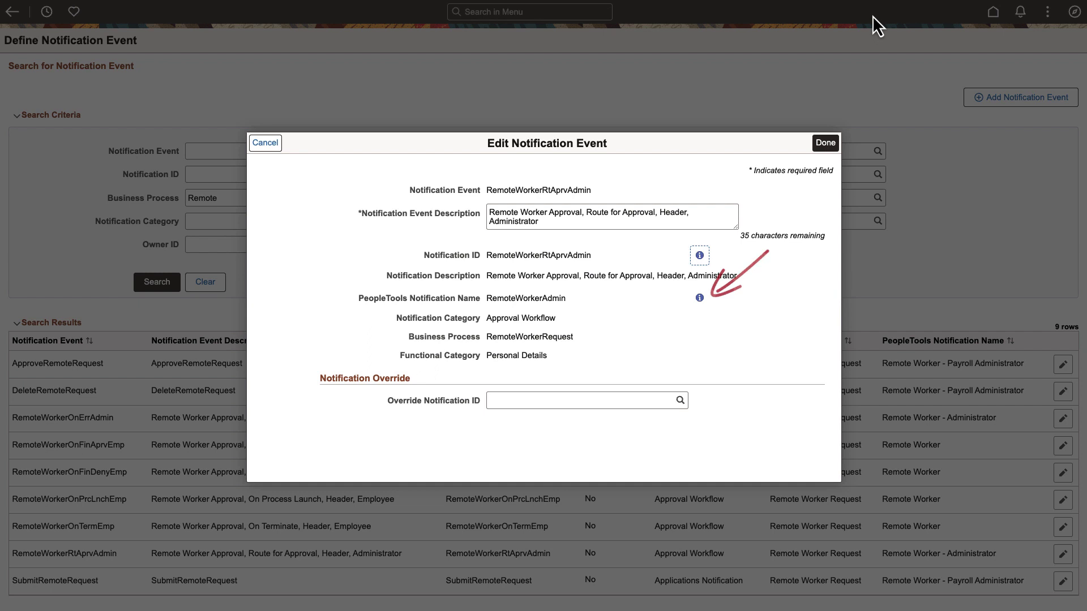
- View the RemoteWorkerAdmin notification's allowed channels through its info icon and More Details
click(700, 299)
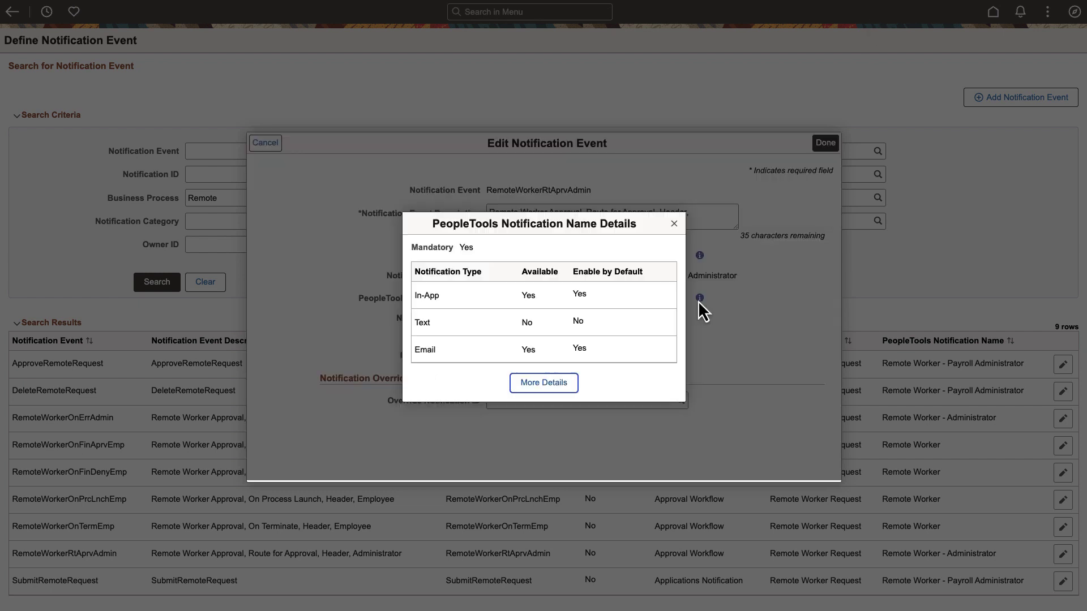
click(548, 385)
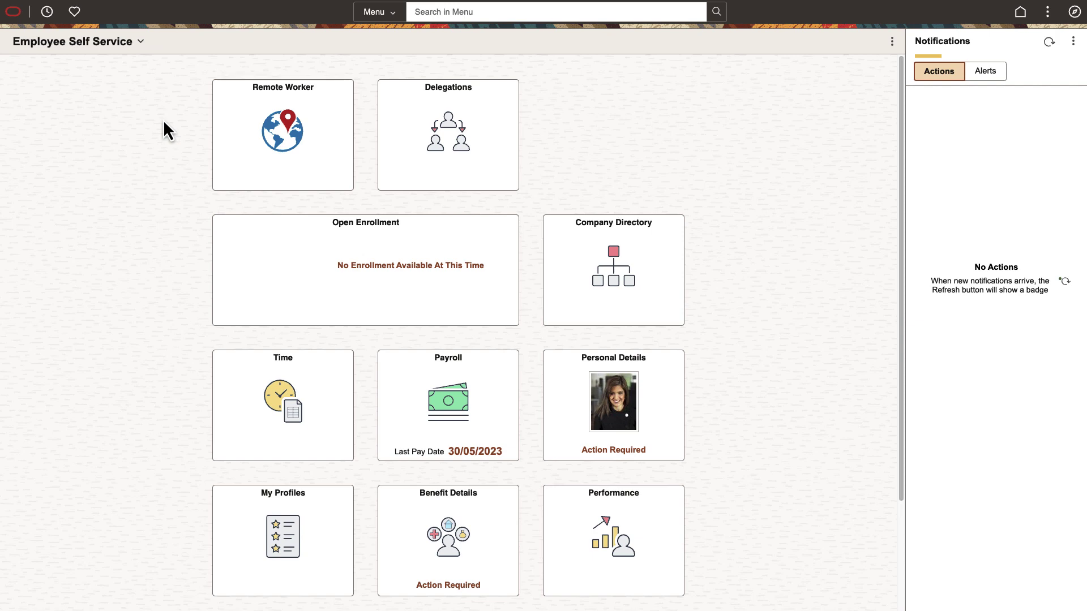
- Add a Remote Worker request starting 19/09/2023 with type Fully Remote
click(236, 151)
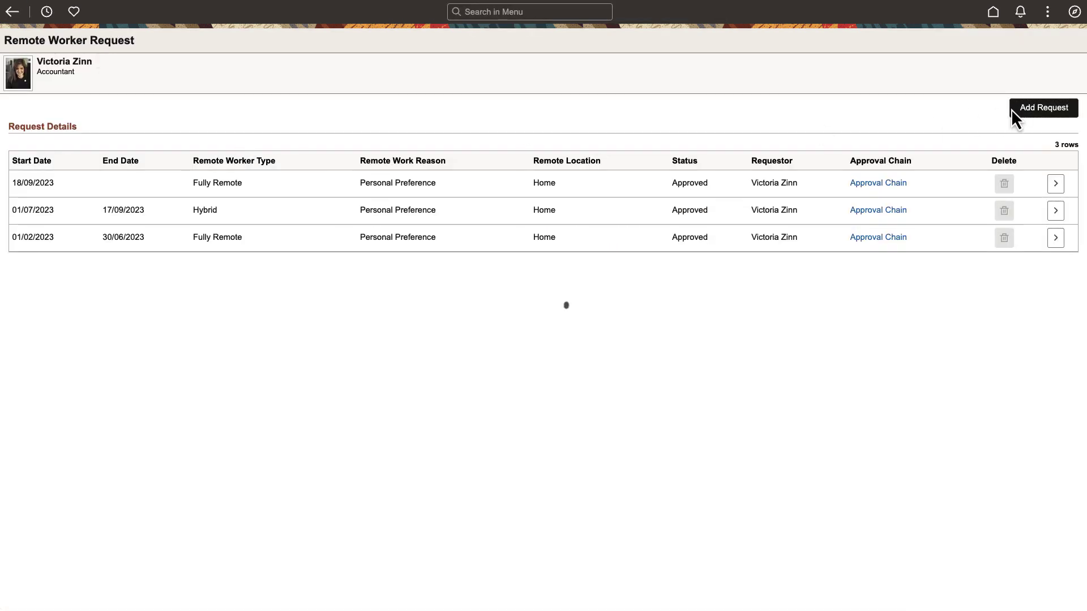
click(1018, 111)
click(516, 221)
click(590, 159)
click(493, 268)
click(486, 254)
- Pass the guidelines, tick I Agree on the acknowledgement, and continue to address verification
click(1048, 112)
click(153, 180)
click(174, 194)
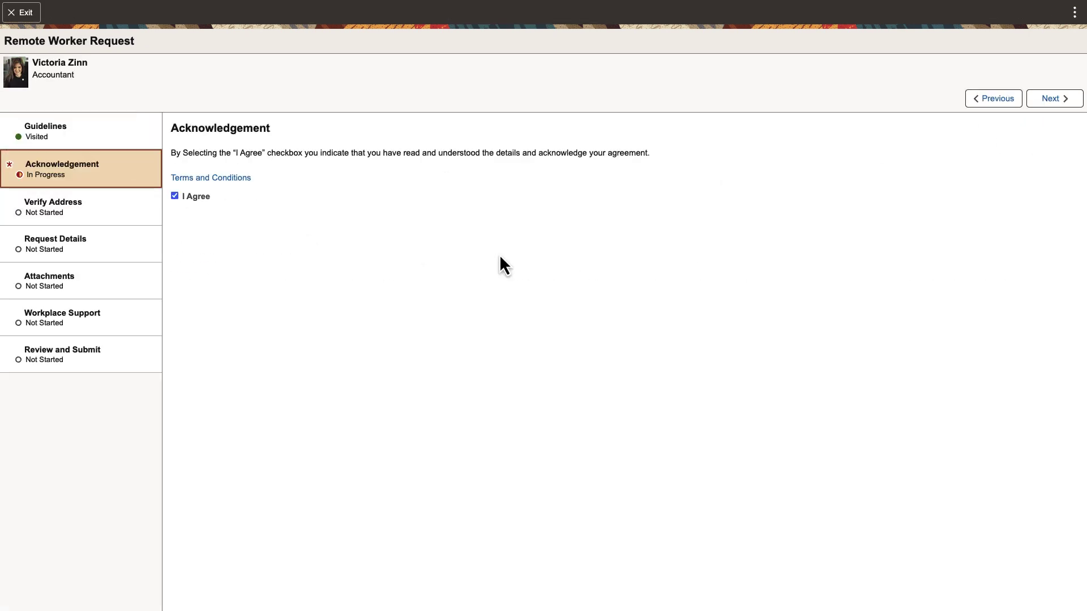
click(1047, 101)
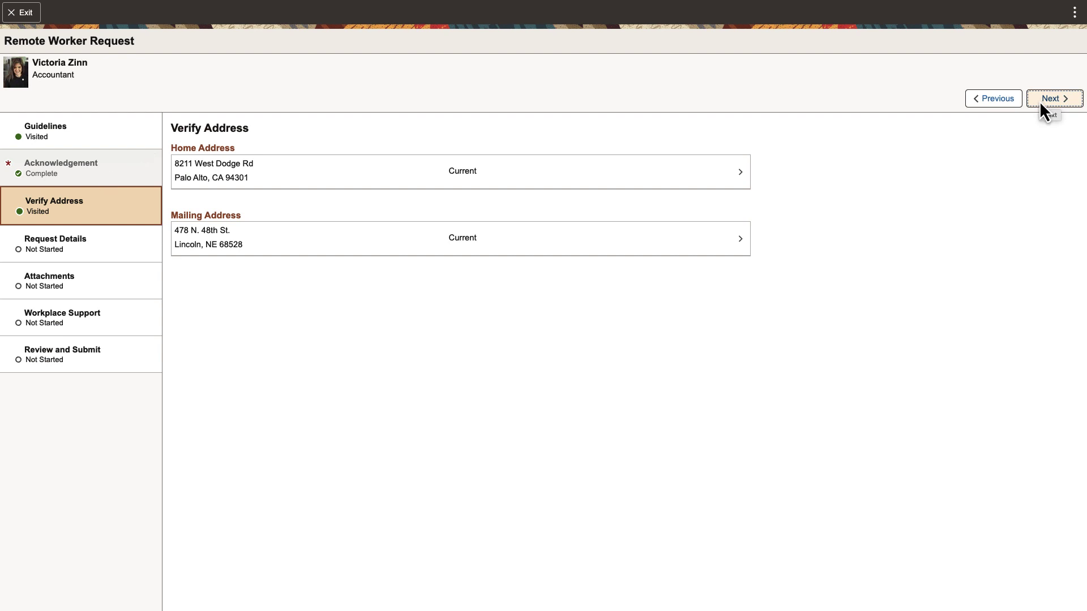
click(724, 177)
triple_click(520, 243)
key(BackSpace)
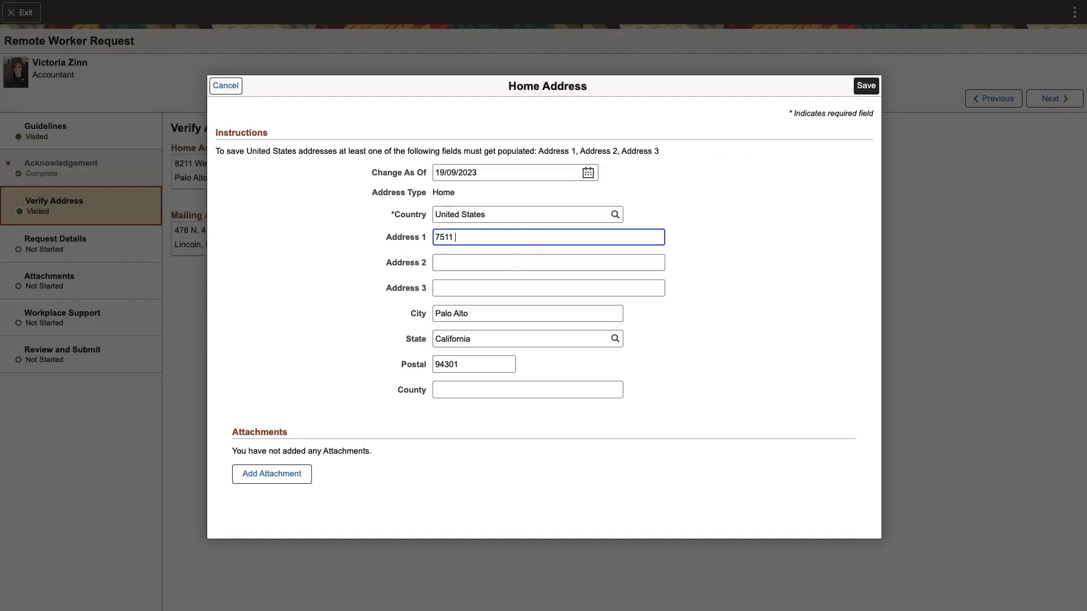
triple_click(475, 314)
text(Lincoln)
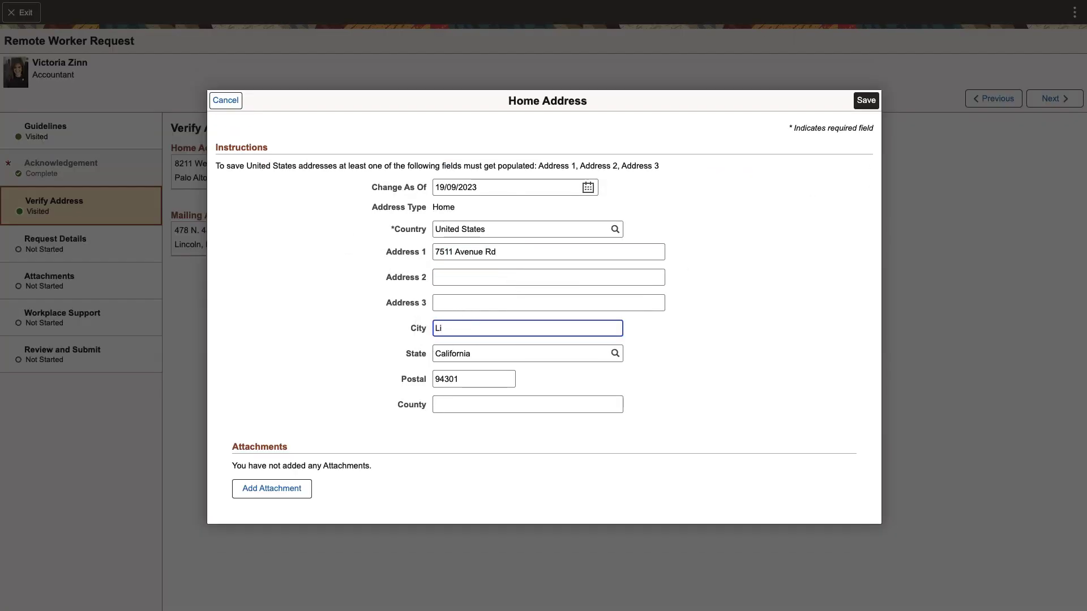
triple_click(490, 339)
text(NE)
click(475, 196)
click(468, 379)
triple_click(468, 379)
text(68528)
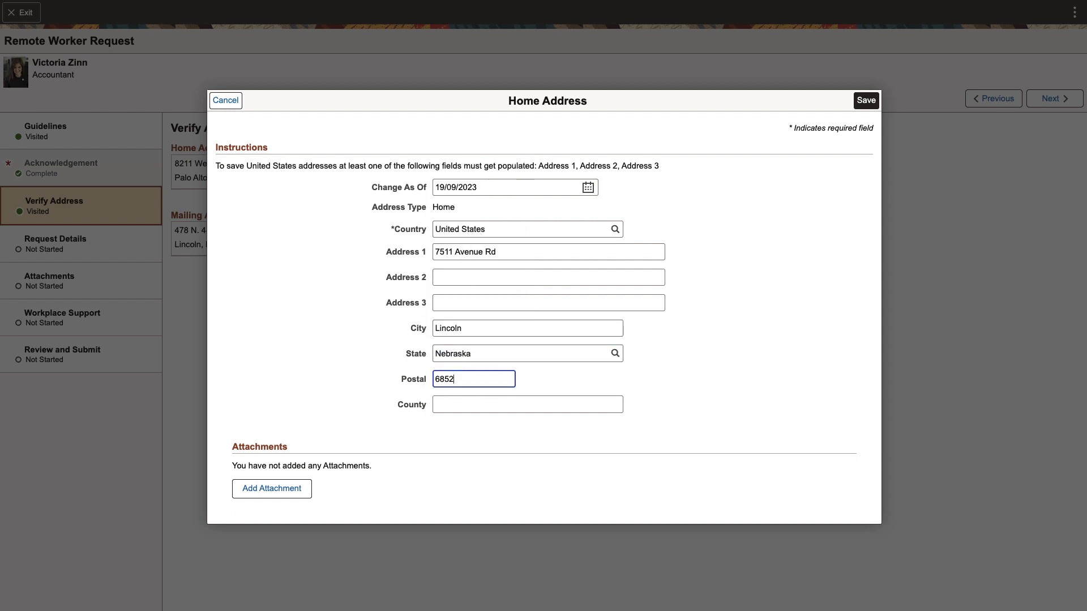
click(866, 101)
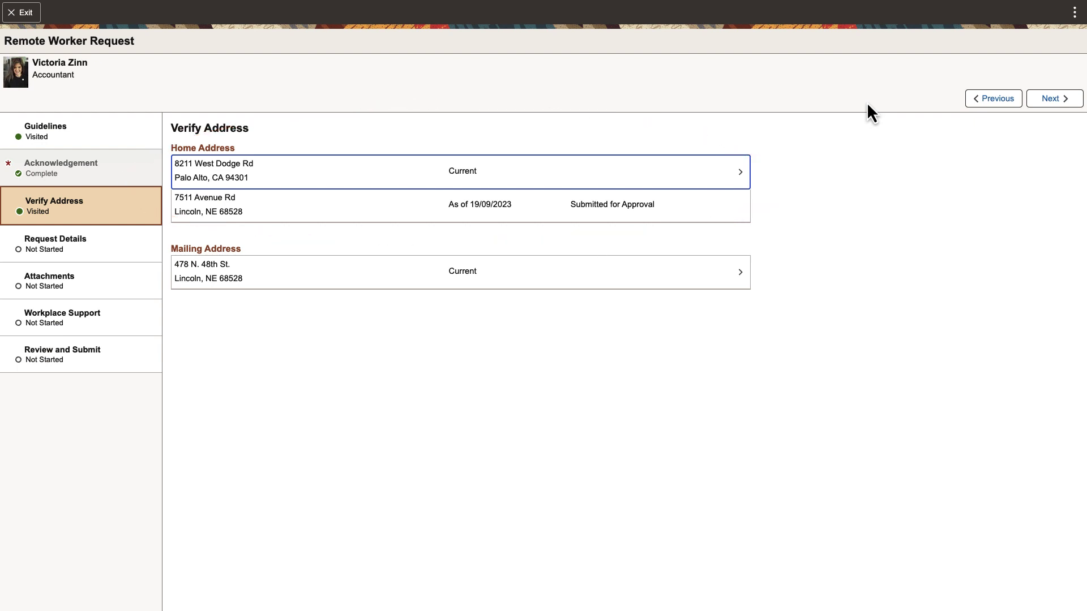
- Set the reason to Personal Preference and location to Home, then advance to Review and Submit
click(1035, 99)
click(604, 218)
click(546, 258)
click(513, 239)
click(512, 253)
click(1045, 101)
click(1044, 100)
click(1044, 100)
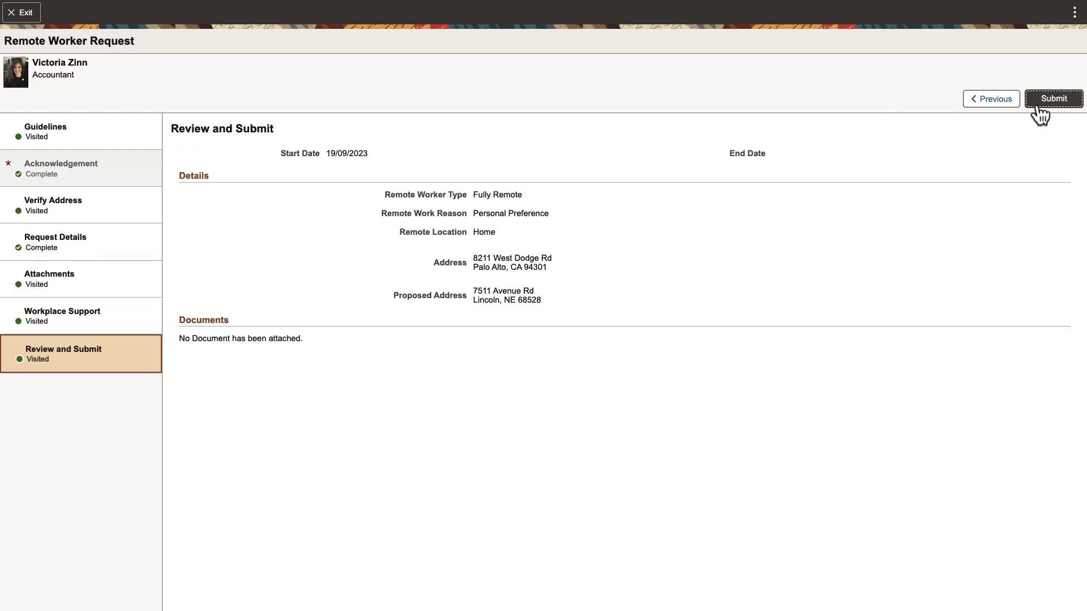